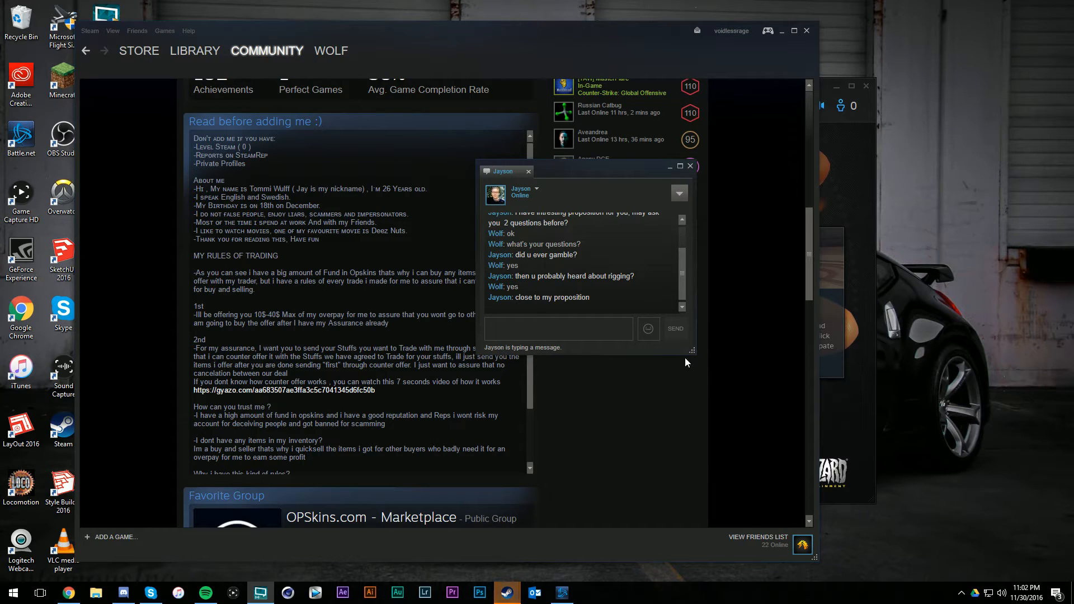
# - Look over Jayson's community profile, then send him "what's your proposition?" in chat
pyautogui.moveTo(693, 350); pyautogui.dragTo(807, 462)
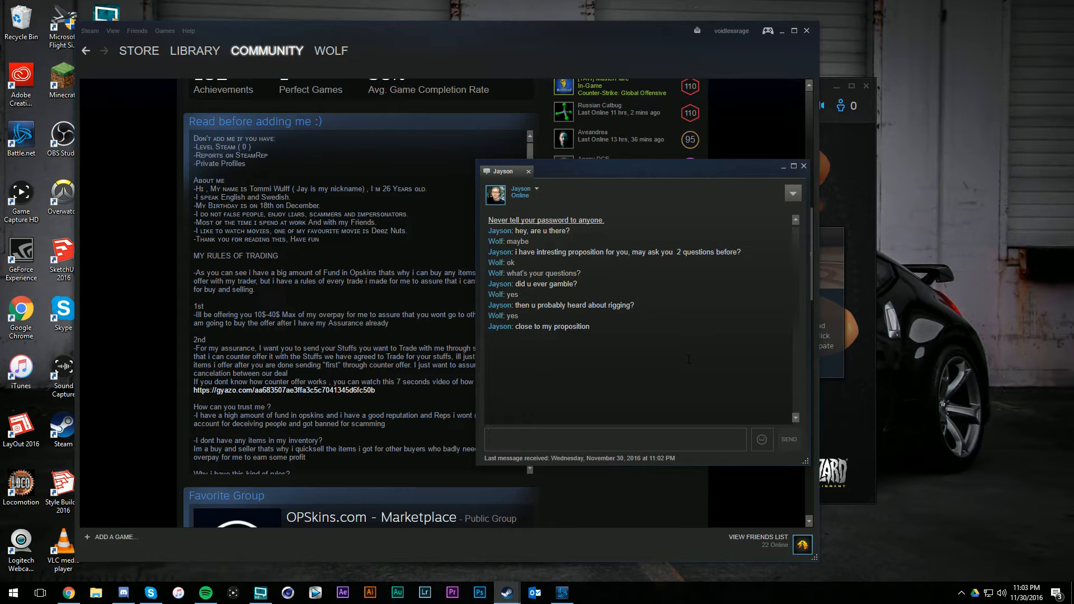
pyautogui.click(500, 230)
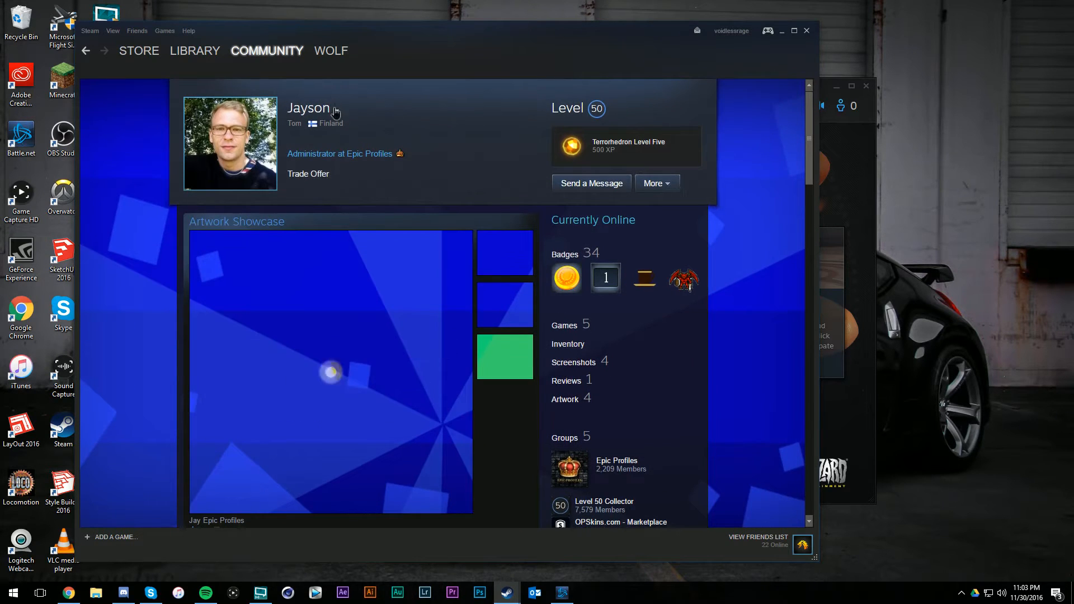
pyautogui.click(658, 185)
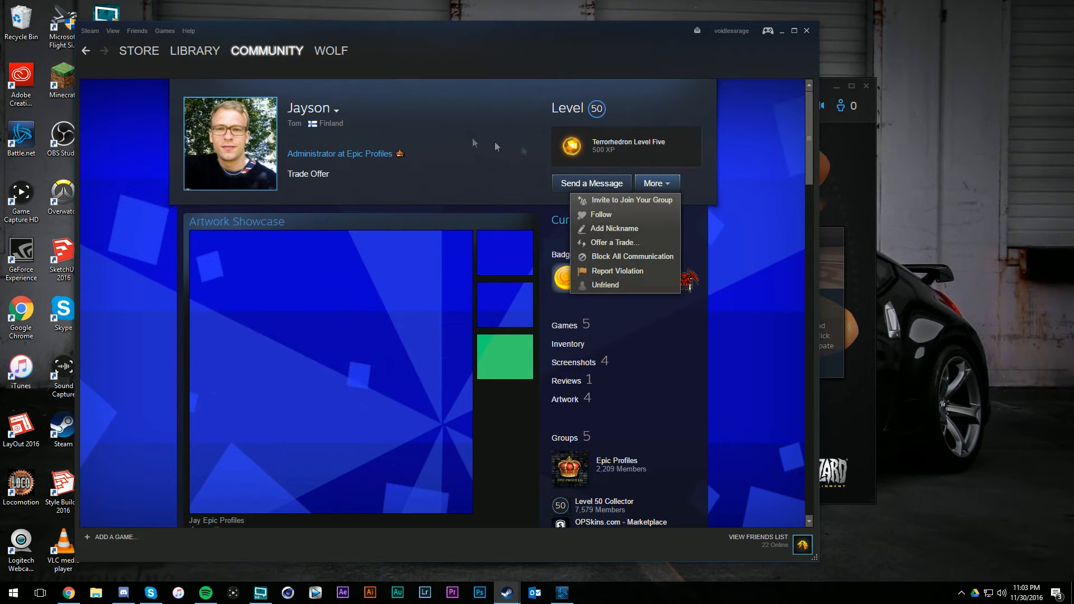
pyautogui.click(424, 130)
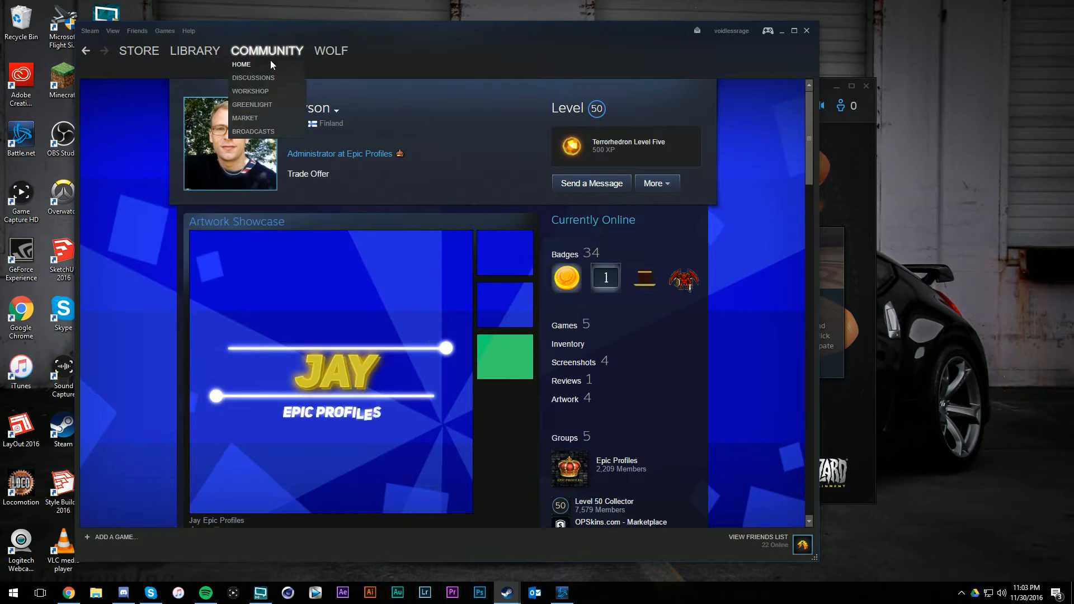
pyautogui.click(591, 183)
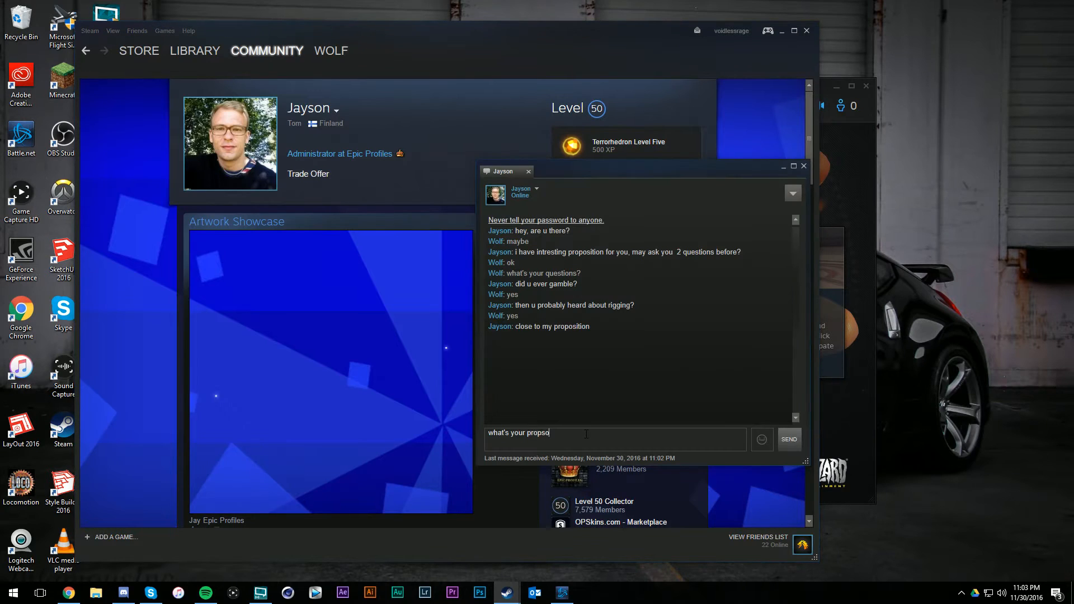
pyautogui.write('osition?')
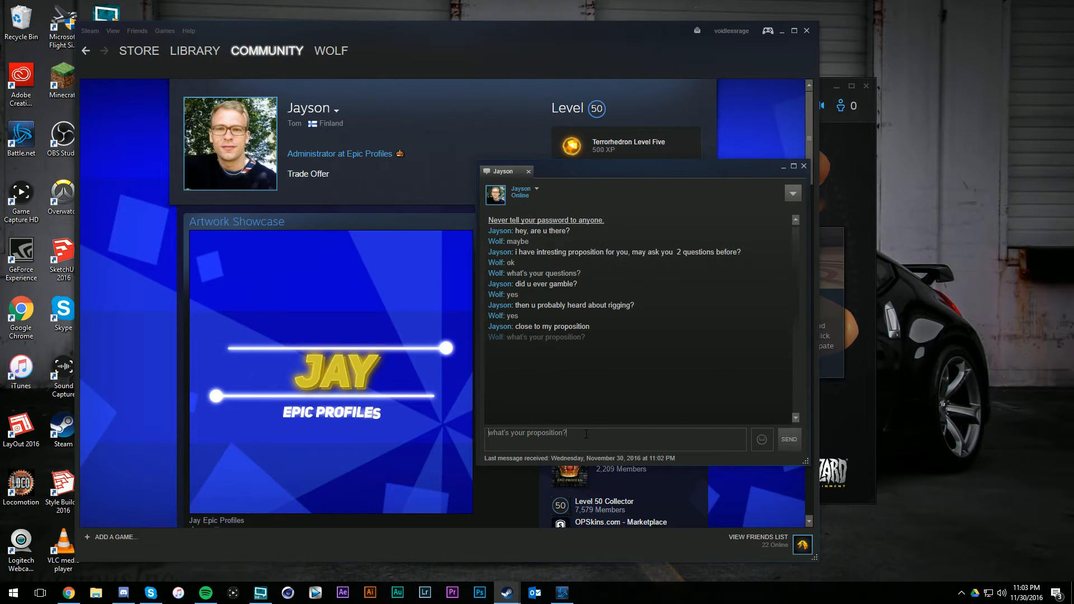
pyautogui.press('Return')
# - Close and reopen the chat with Jayson and bring up his contact options
pyautogui.click(792, 193)
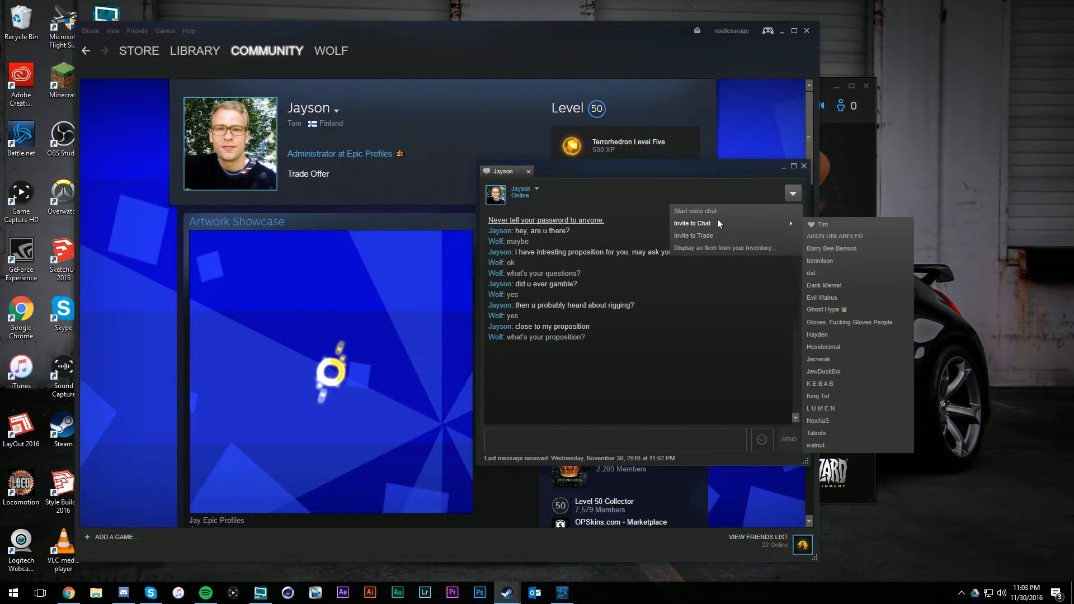
pyautogui.rightClick(520, 192)
pyautogui.click(553, 202)
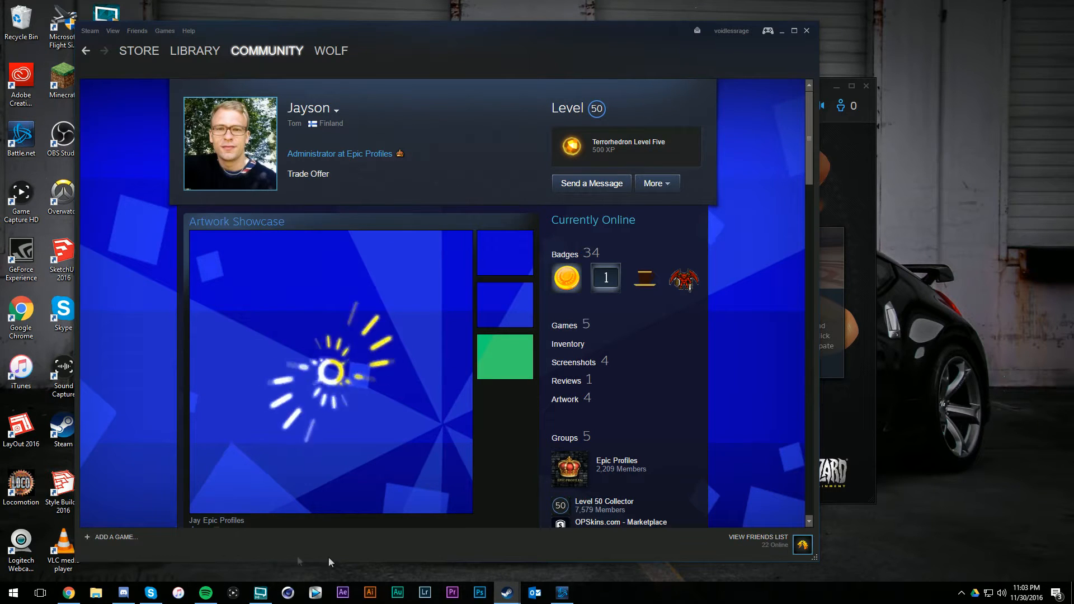
pyautogui.click(506, 593)
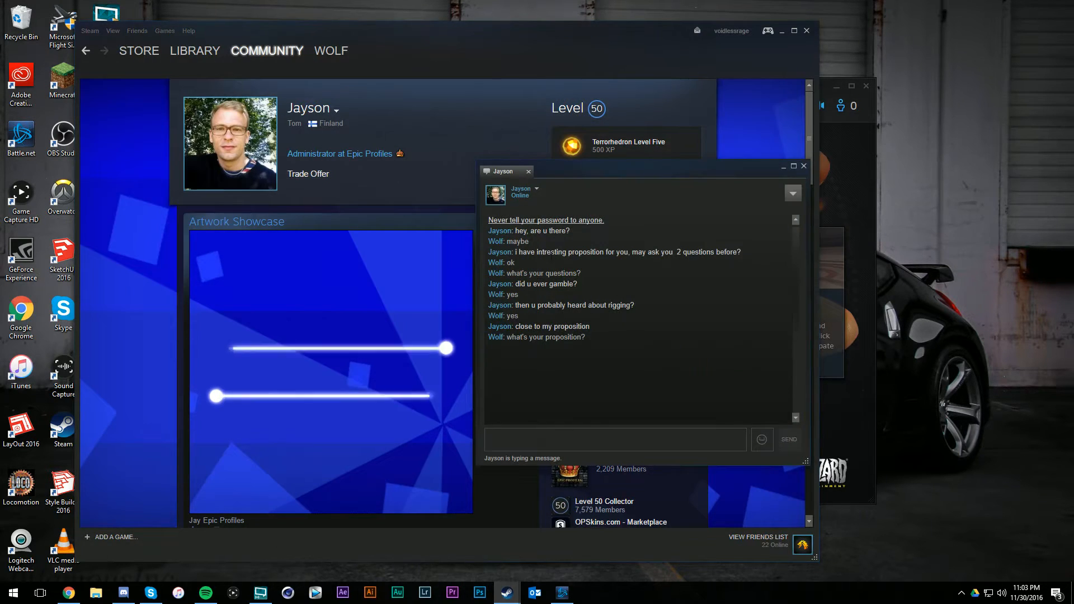
pyautogui.click(537, 189)
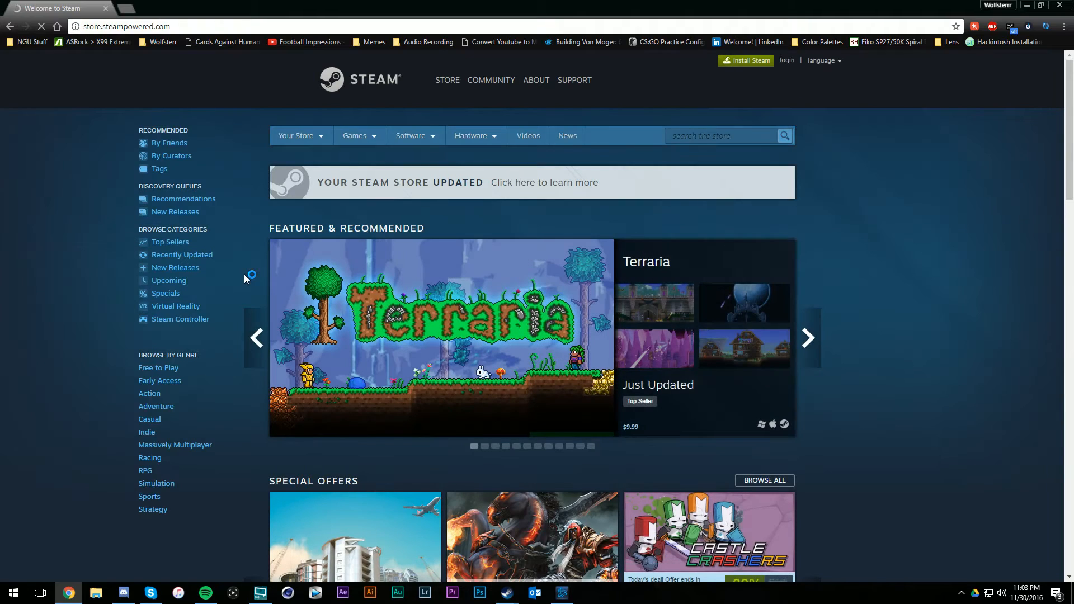
# - Sign in to the Steam website with 'Remember me on this computer' ticked
pyautogui.click(788, 61)
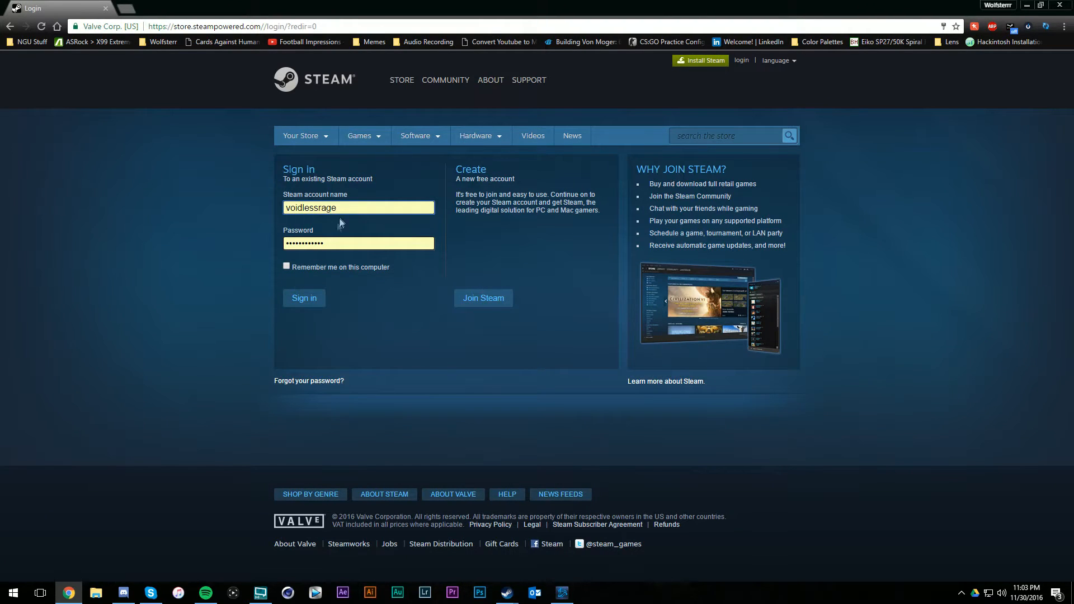
pyautogui.click(286, 266)
pyautogui.click(303, 298)
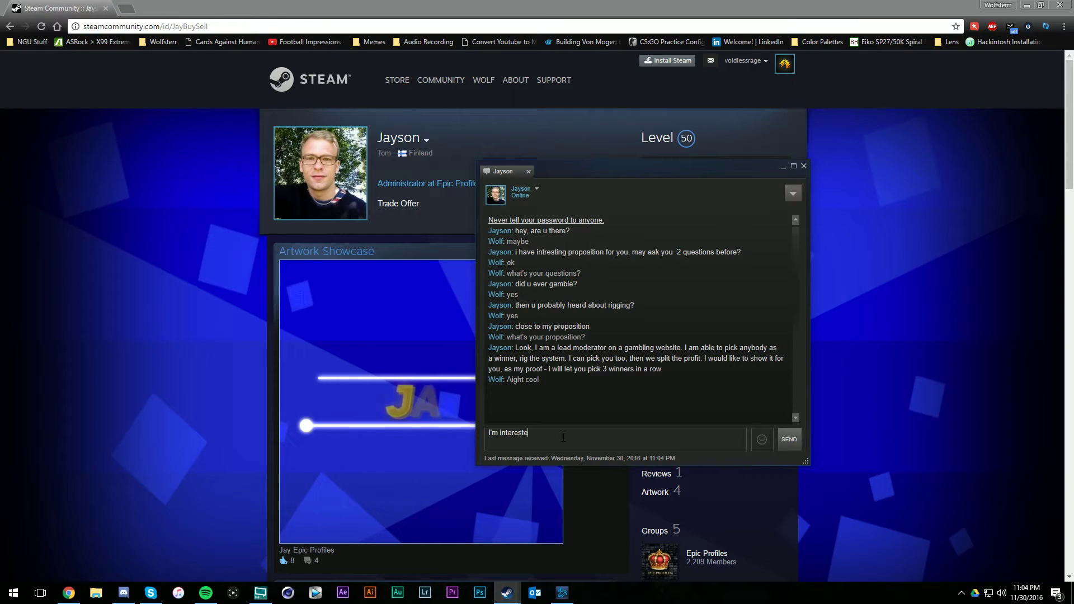
pyautogui.write('d')
# - Send Jayson the reply "I'm interested" to his rigging offer
pyautogui.press('Return')
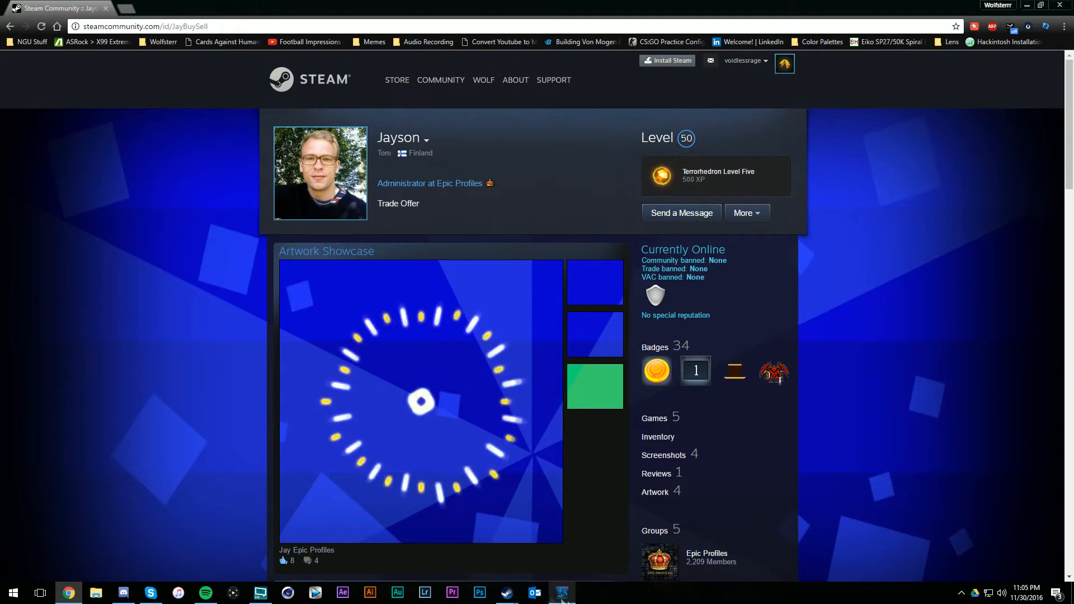
# - Bring Jayson's chat forward and move it off the middle of the cshotwin.com roulette site
pyautogui.moveTo(507, 593)
pyautogui.click(551, 538)
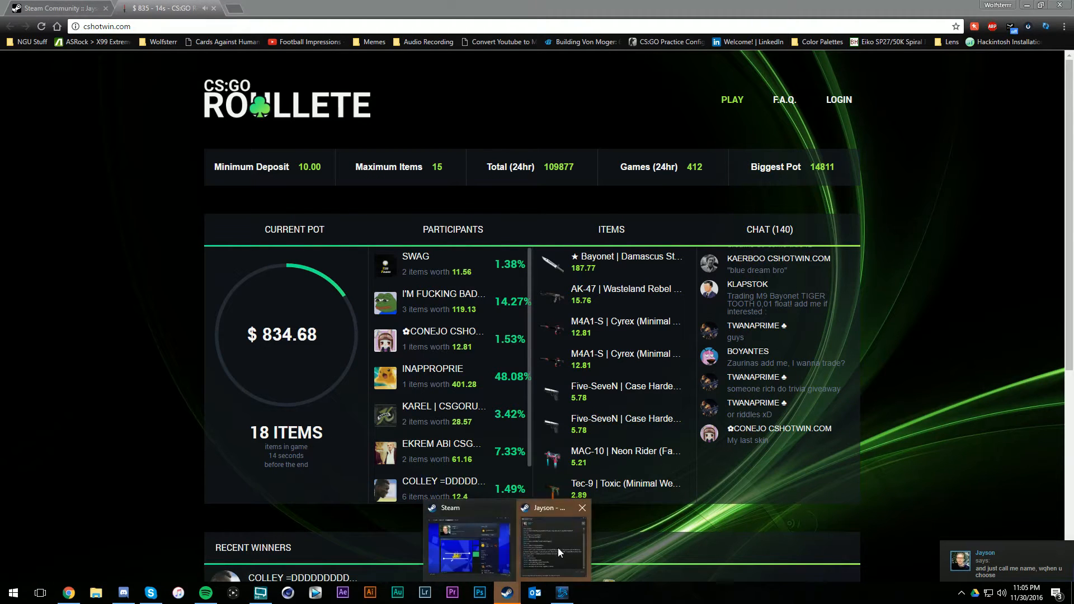
pyautogui.click(558, 548)
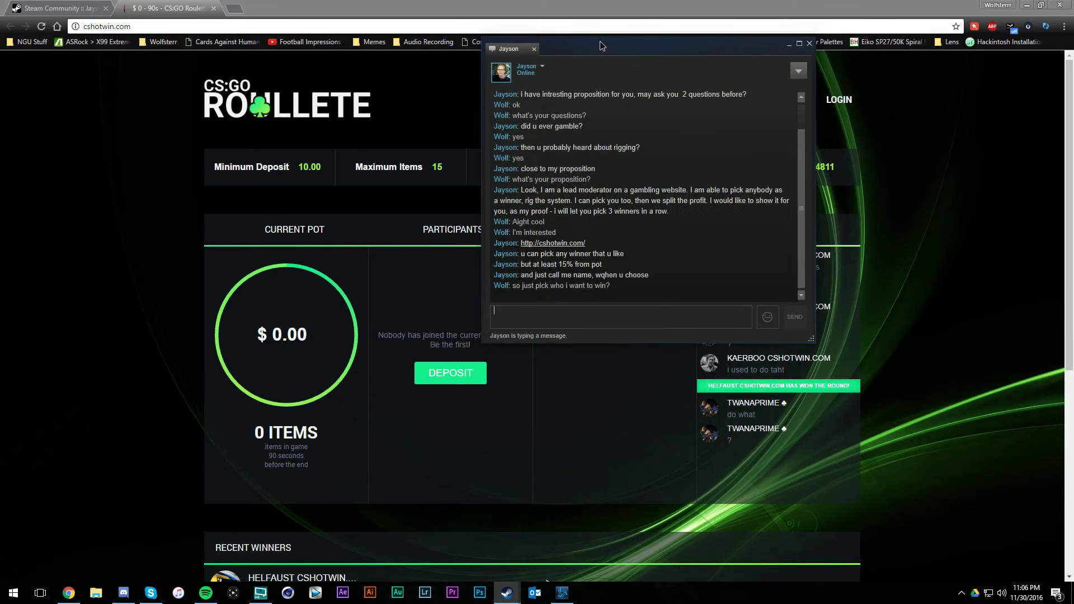
pyautogui.moveTo(601, 45)
pyautogui.mouseDown()
pyautogui.moveTo(889, 138)
pyautogui.moveTo(203, 108)
pyautogui.mouseUp()
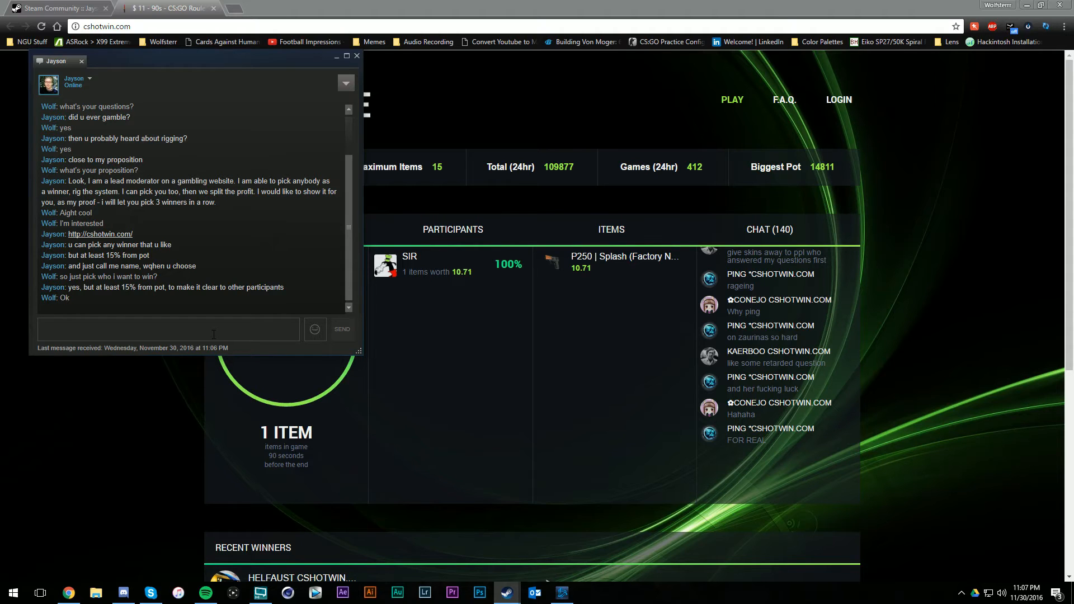
# - Send the chosen winner's name 'Silver', then the corrected 'Silver:C'
pyautogui.click(383, 444)
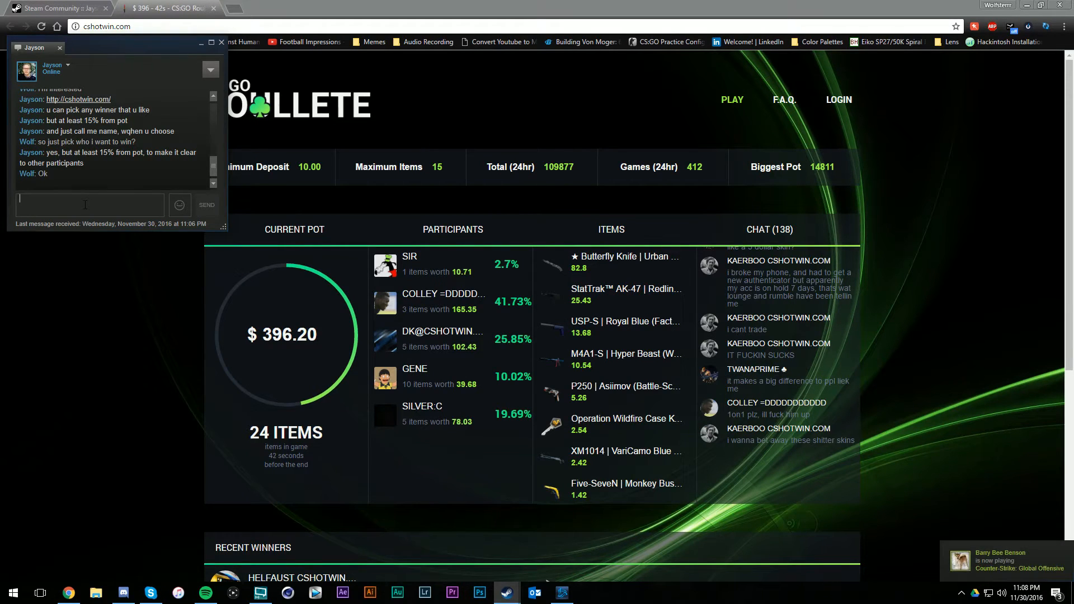
pyautogui.write('S')
pyautogui.write('ilv')
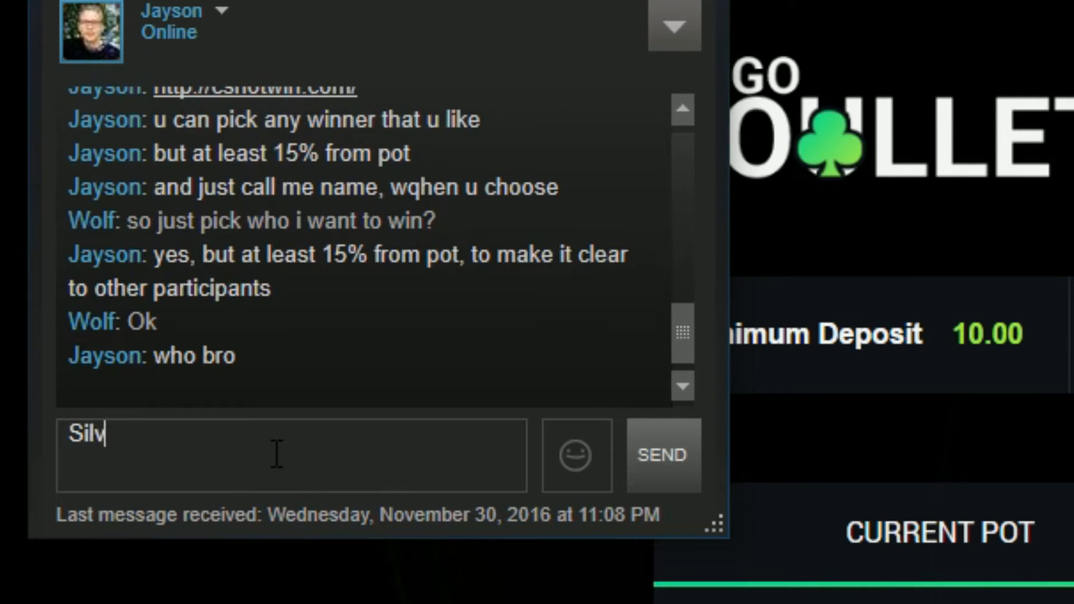
pyautogui.write('er')
pyautogui.press('Return')
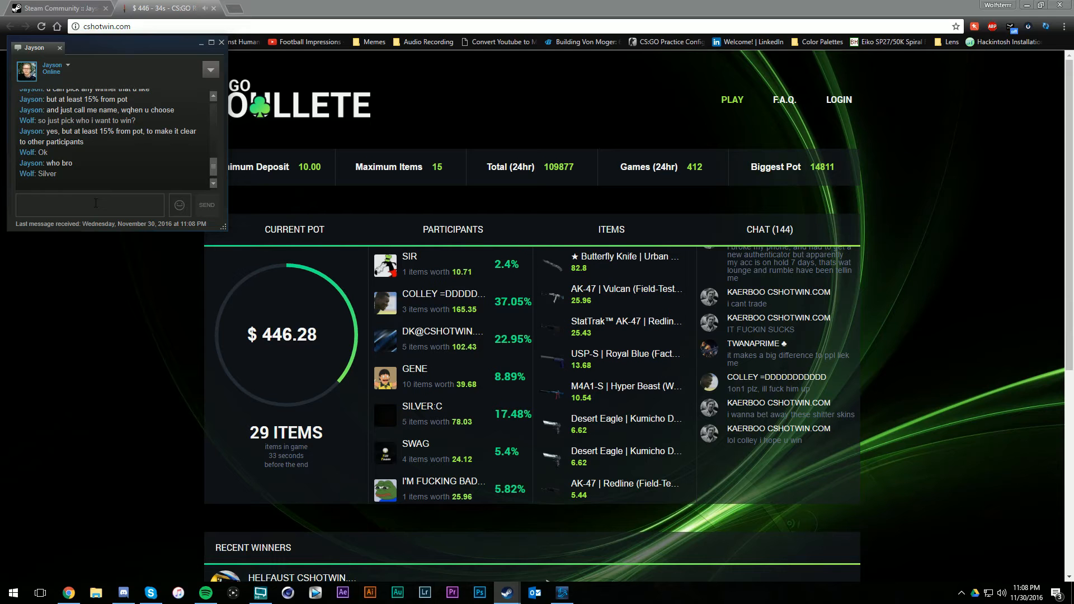
pyautogui.write('Silver:C')
pyautogui.press('Return')
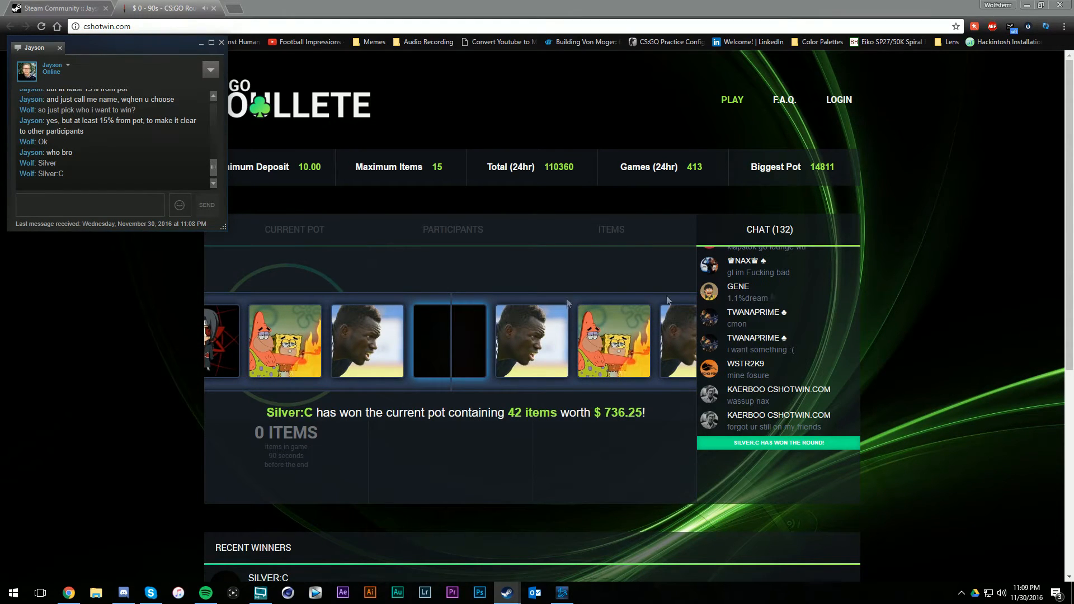
# - React to SILVER.C winning the round with 'dang' and "that's dope"
pyautogui.hotkey('alt', 'Tab')
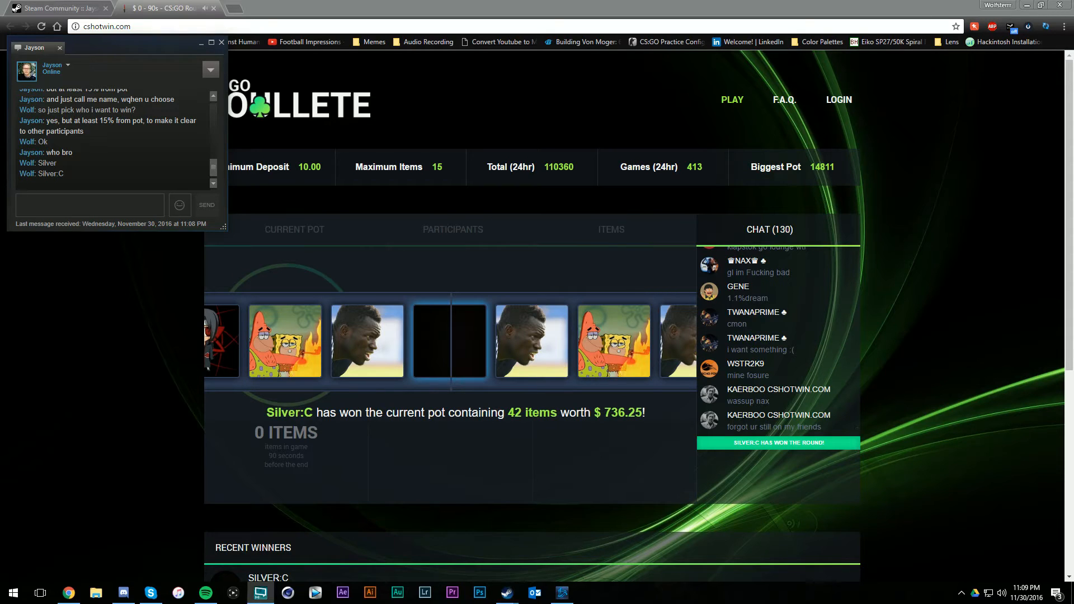
pyautogui.write('dang')
pyautogui.press('Return')
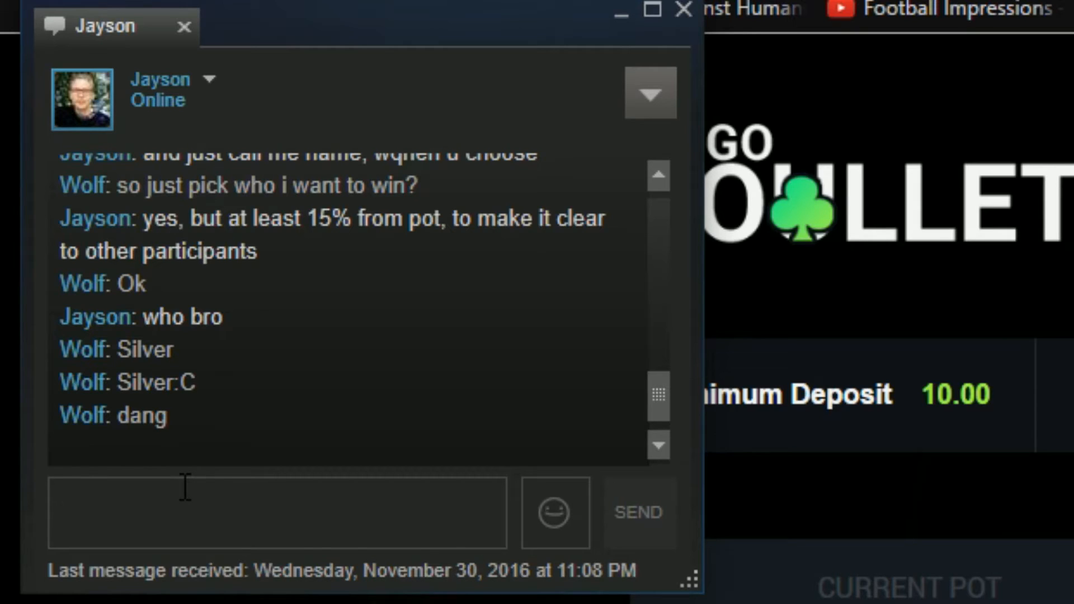
pyautogui.write("that's dop")
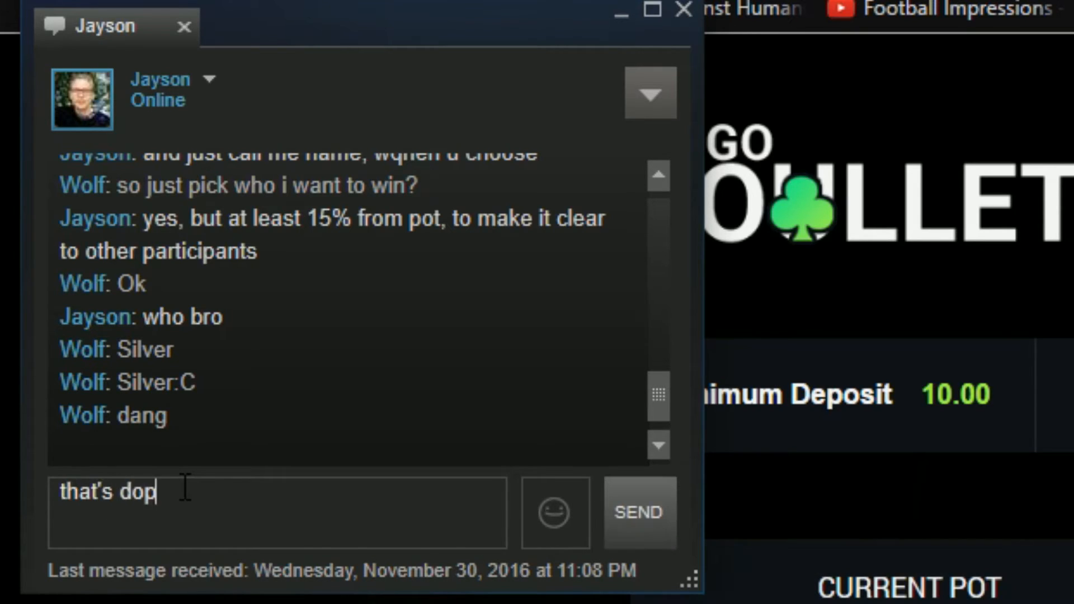
pyautogui.write('e')
pyautogui.press('Return')
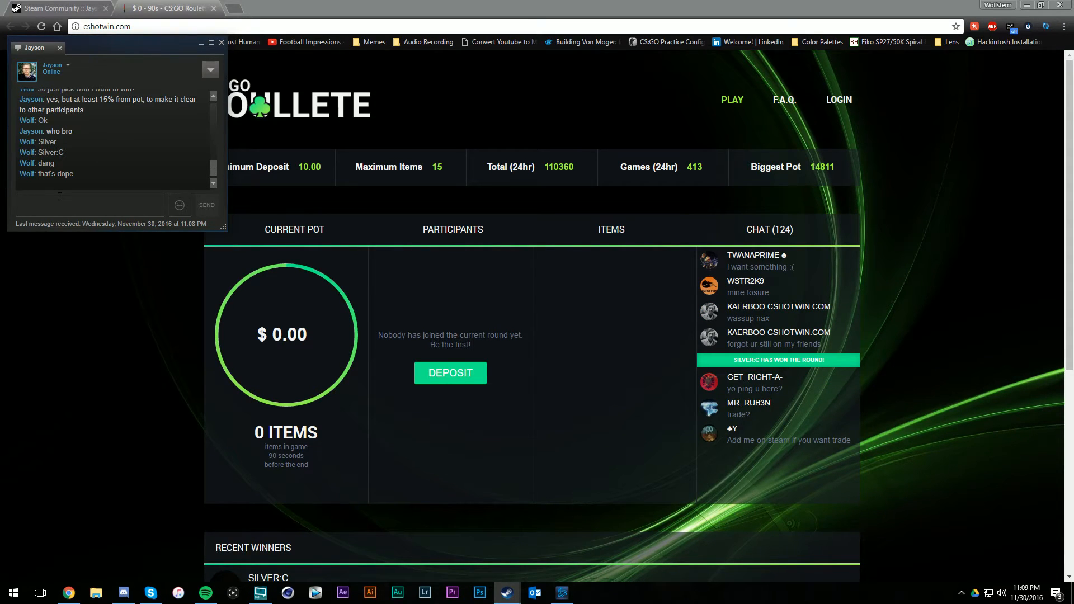
# - Agree to another rigged round with 'sure', name DK@CSHOTWIN, and watch him win the $551.69 pot
pyautogui.moveTo(128, 49); pyautogui.dragTo(134, 147)
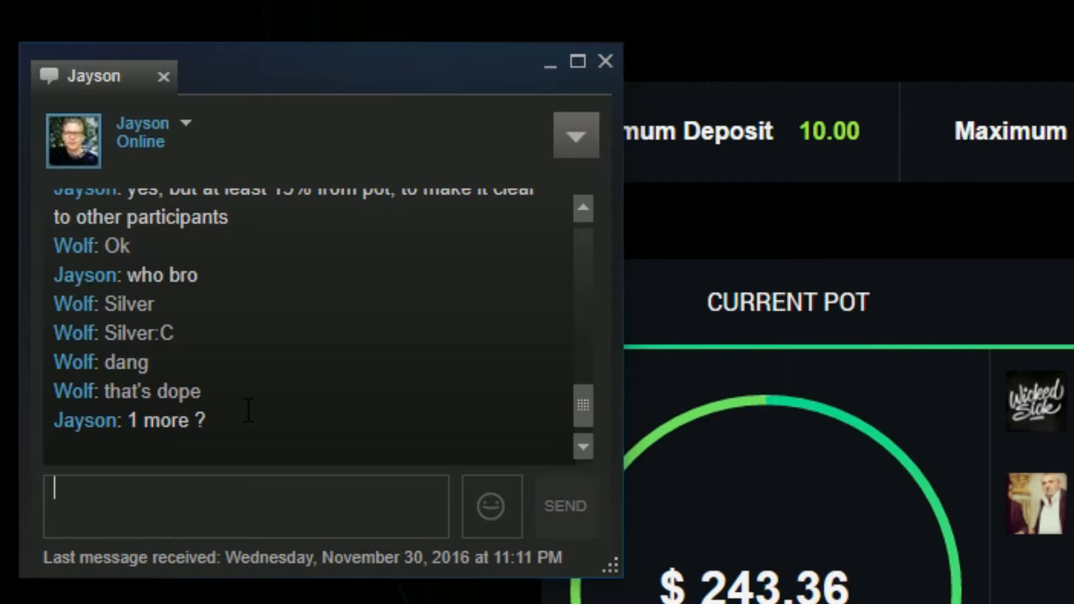
pyautogui.write('su')
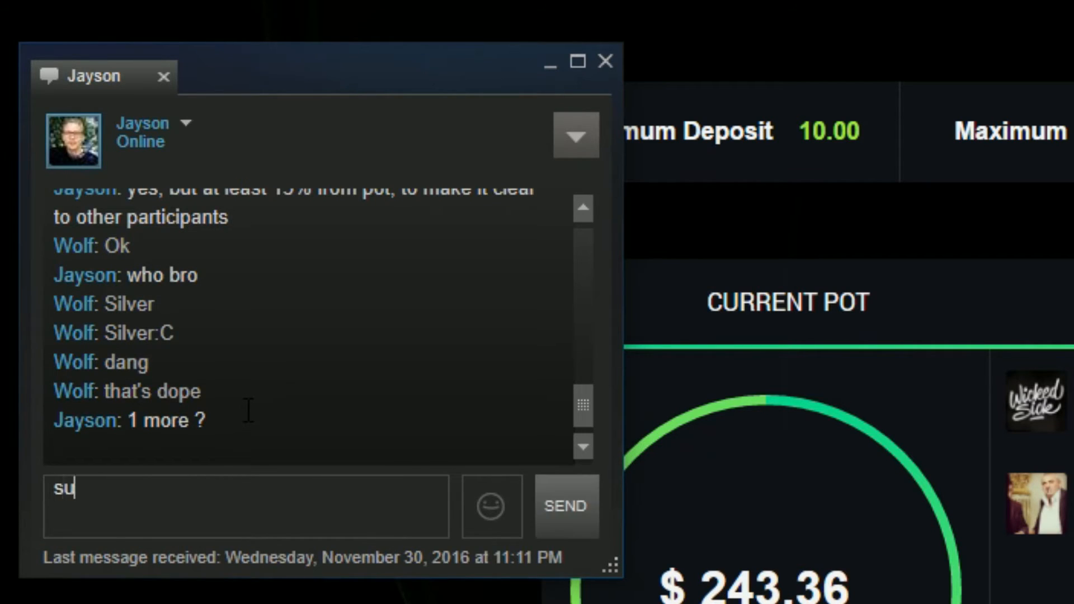
pyautogui.write('re')
pyautogui.press('Return')
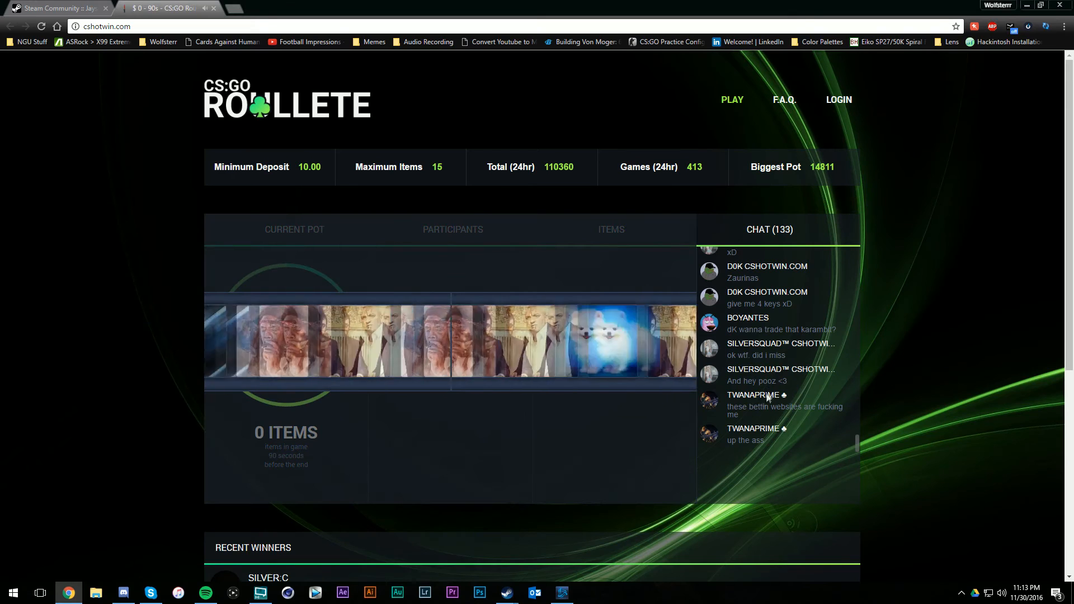
pyautogui.moveTo(506, 592)
pyautogui.click(571, 545)
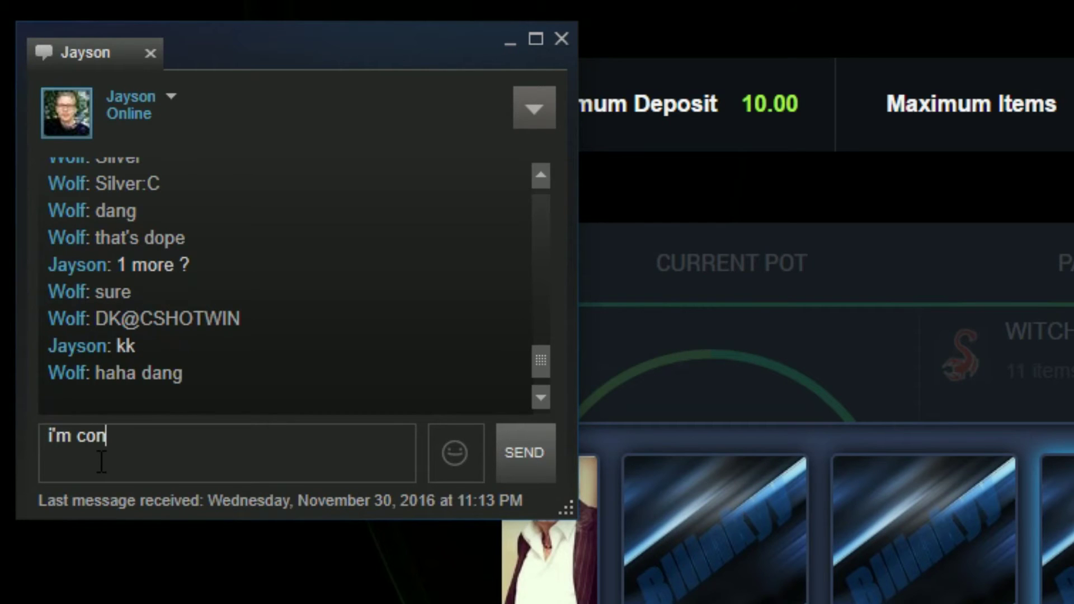
pyautogui.write('vin')
pyautogui.write('ced')
# - Send "i'm convinced", ask how the proposition works, and reply 'ok' to the 50/50 split
pyautogui.press('Return')
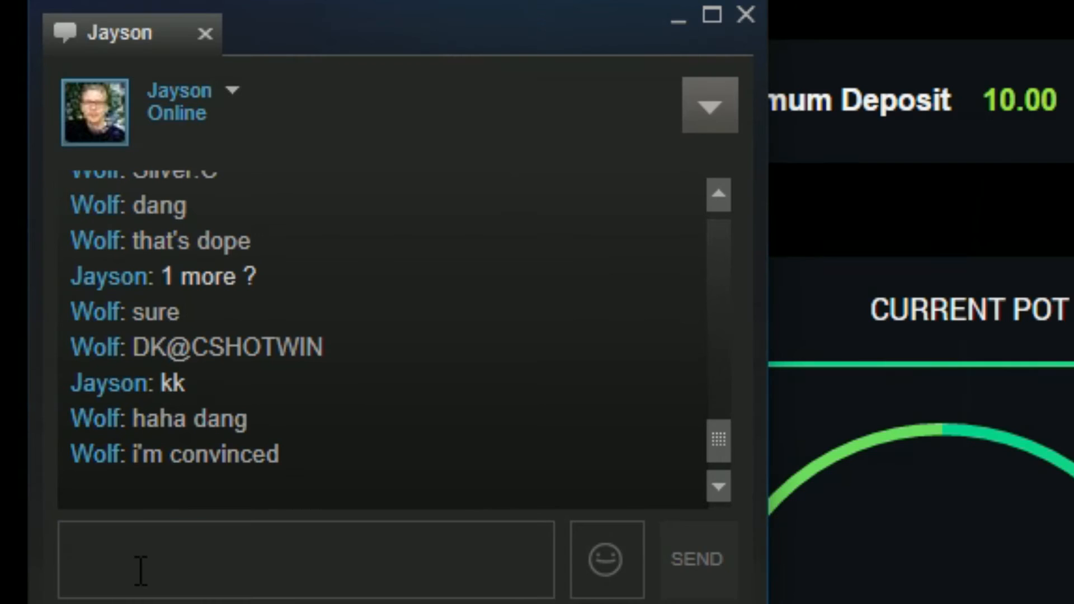
pyautogui.write('so how does this p')
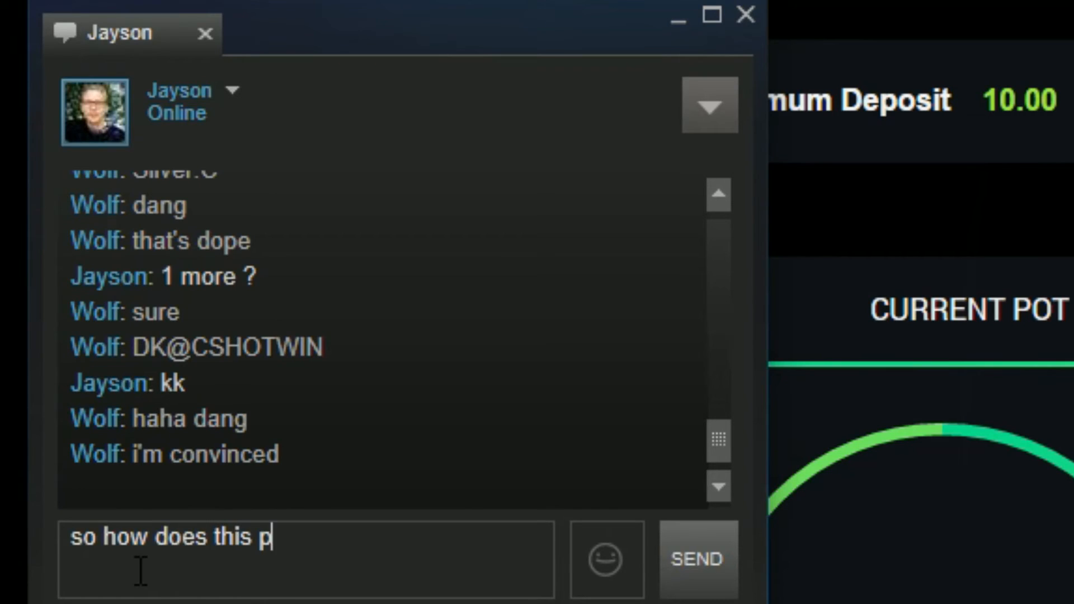
pyautogui.write('roposition')
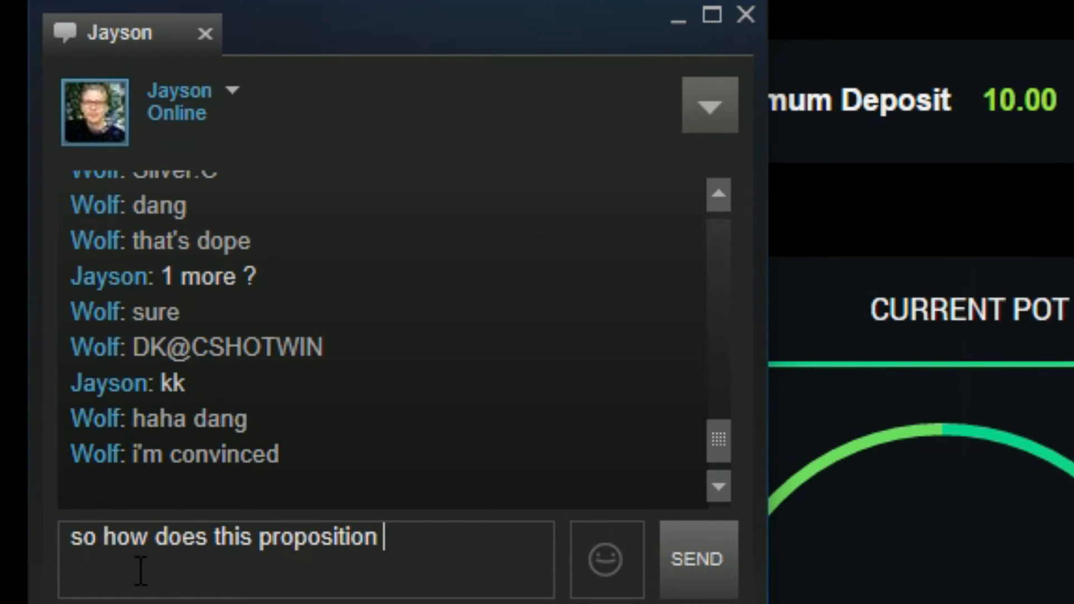
pyautogui.write('n work')
pyautogui.write('?')
pyautogui.press('Return')
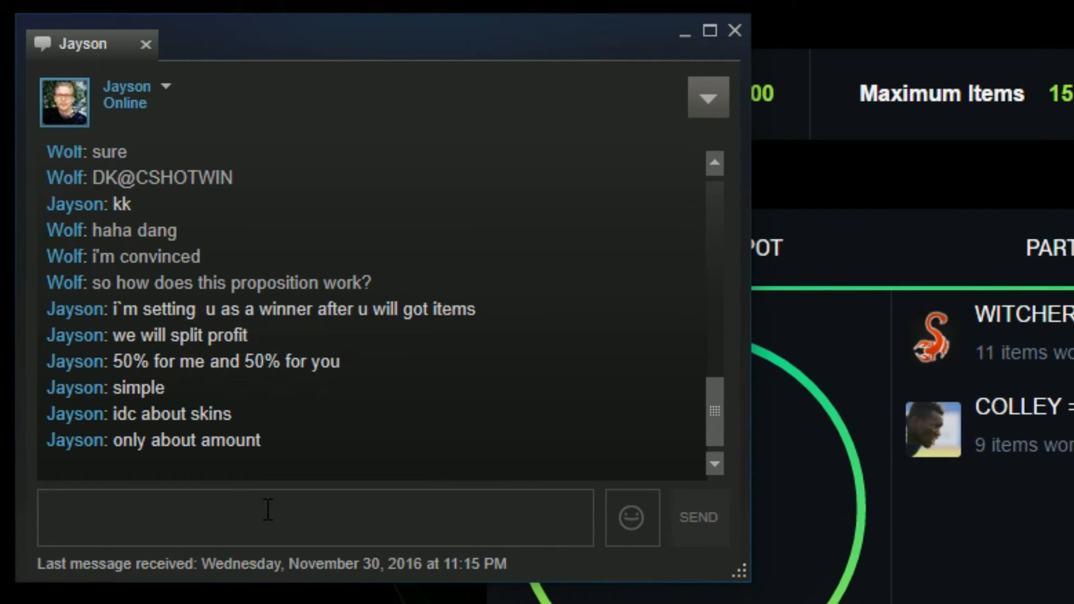
pyautogui.write('ok')
pyautogui.press('Return')
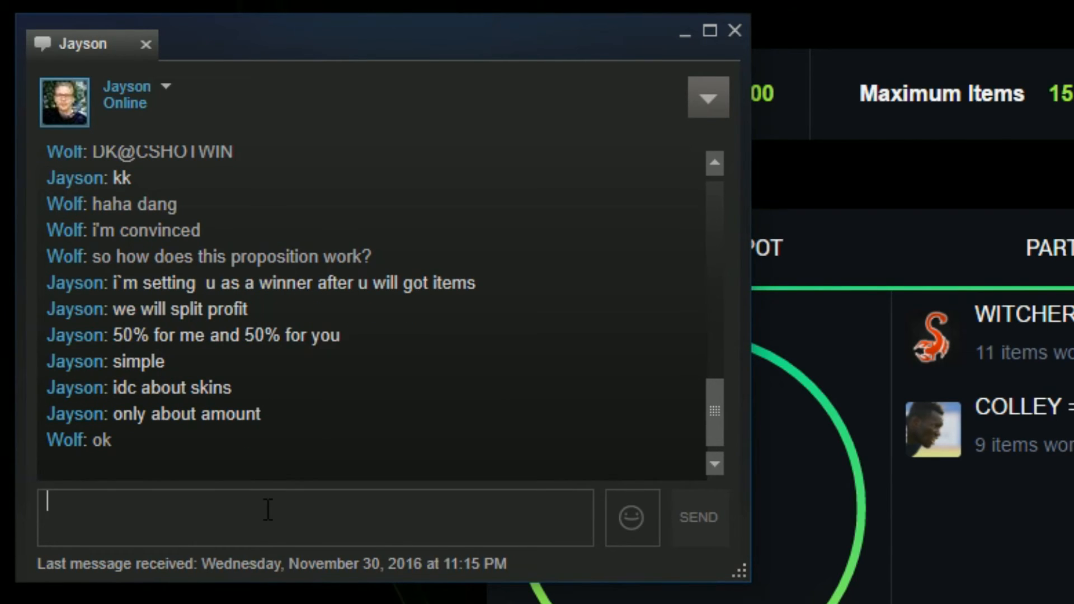
pyautogui.write('So I')
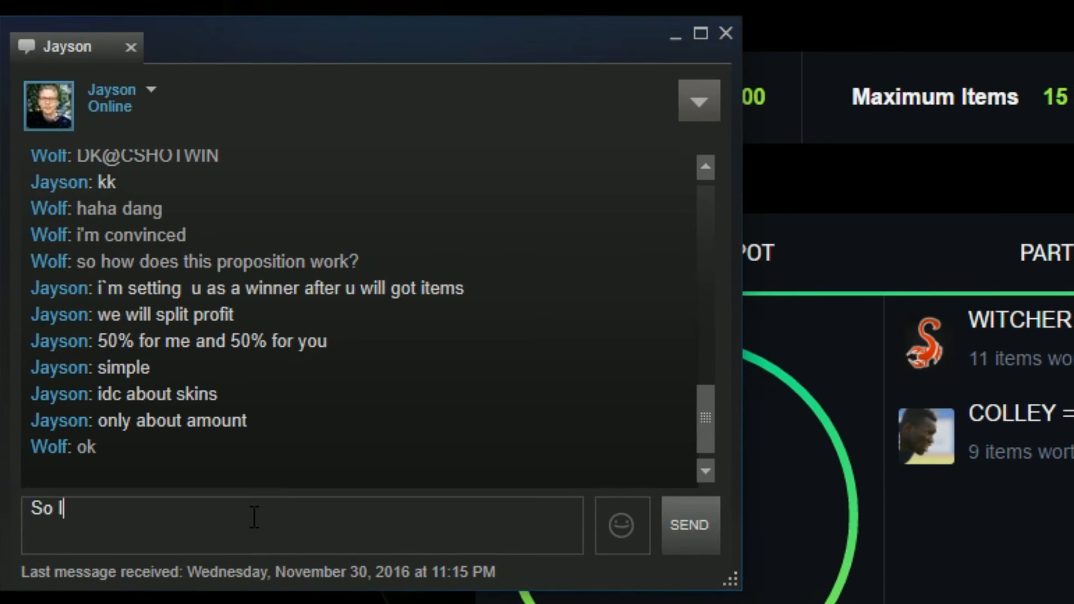
pyautogui.write(' have a question')
# - Send messages calling the scheme illegal, warning of prison, revealing the recording and asking him to defend himself
pyautogui.press('Return')
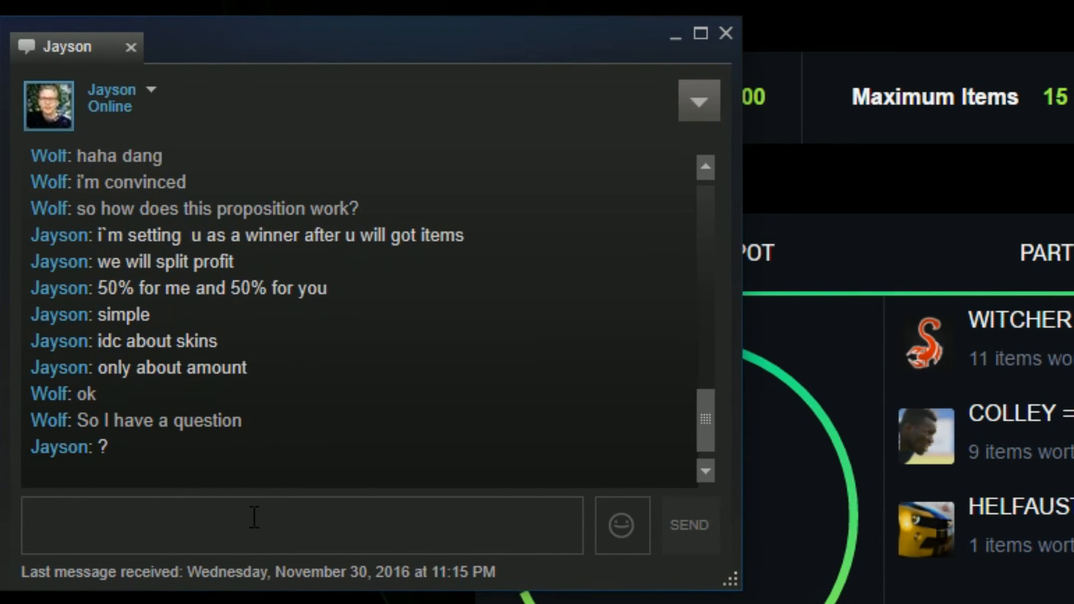
pyautogui.write('You aware that this is illegal?')
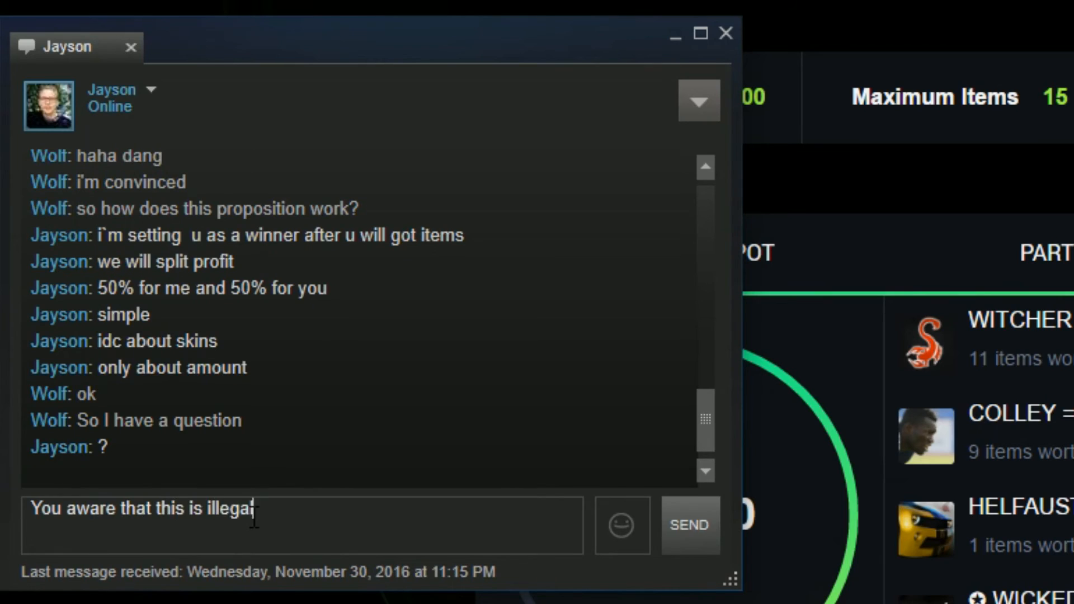
pyautogui.press('Return')
pyautogui.write('and you can go to prison for')
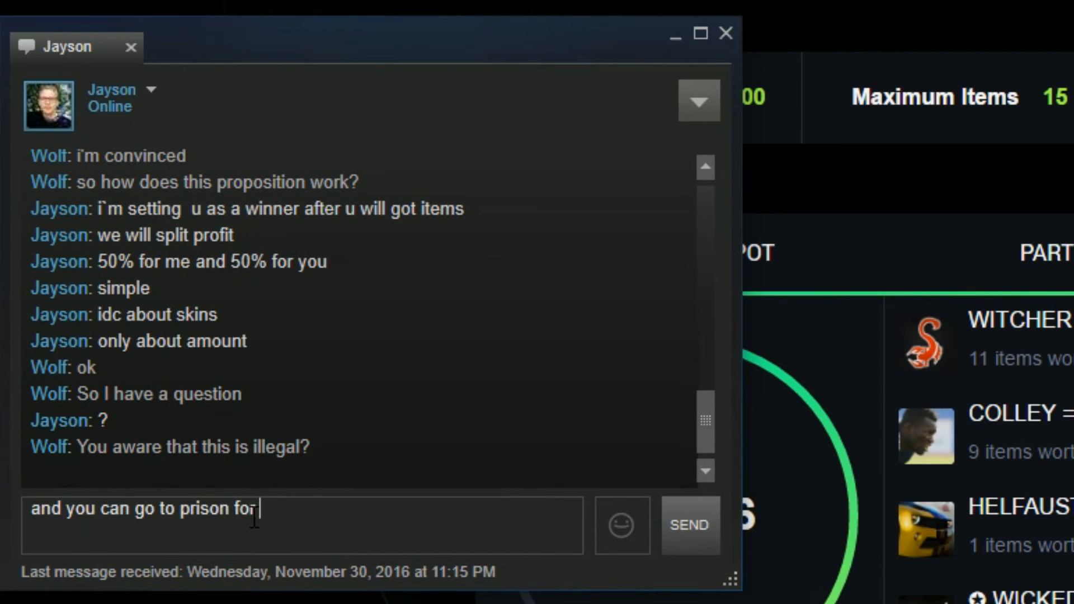
pyautogui.write(' this')
pyautogui.press('Return')
pyautogui.write("OR that I've been reco")
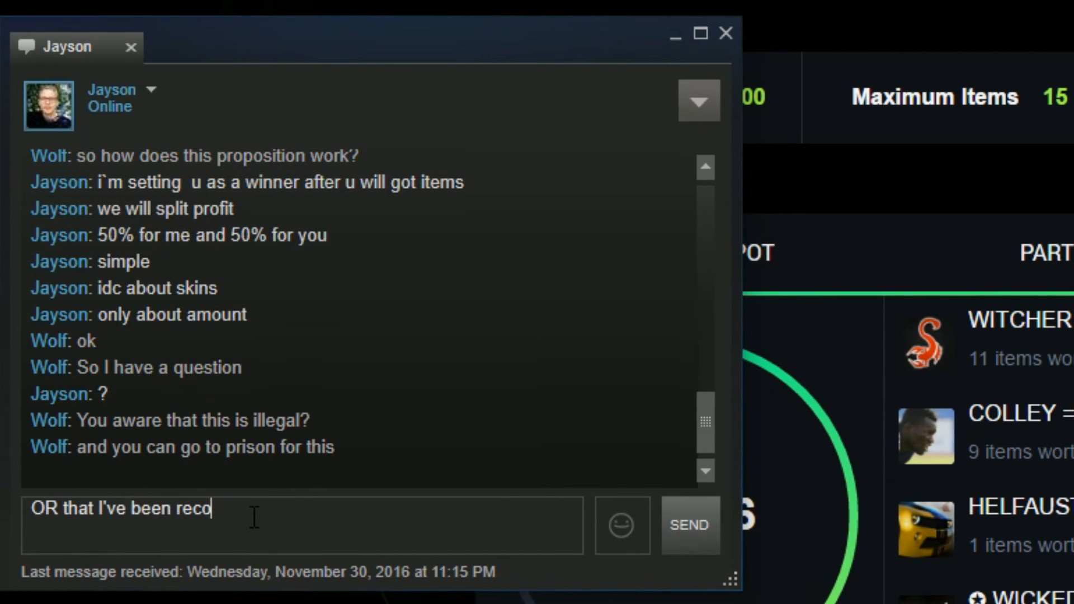
pyautogui.write('rding this entire time?')
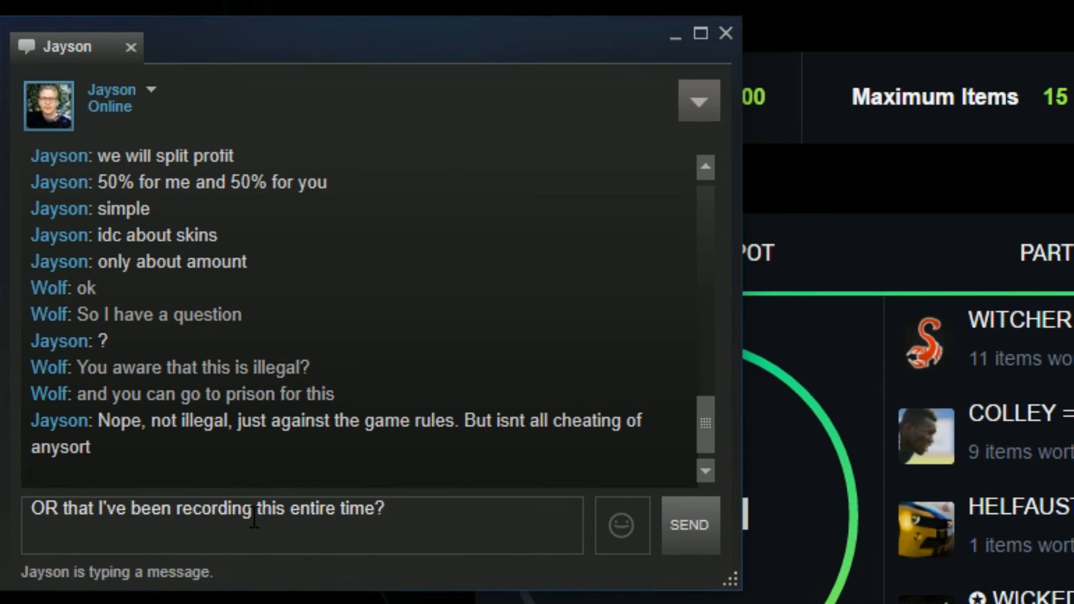
pyautogui.press('Return')
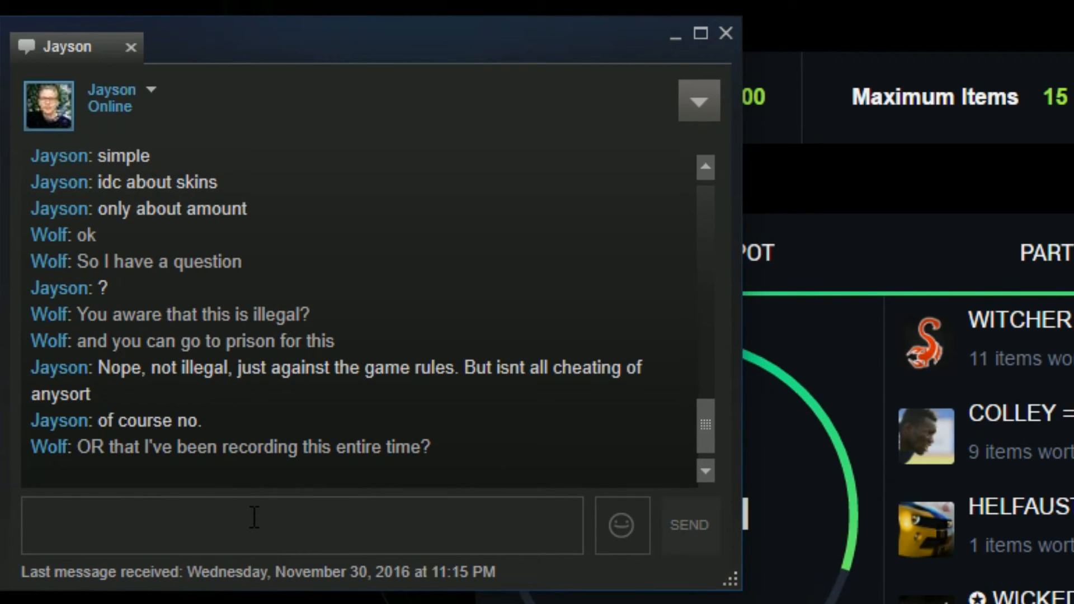
pyautogui.write("Is there anything you'd like to say to ")
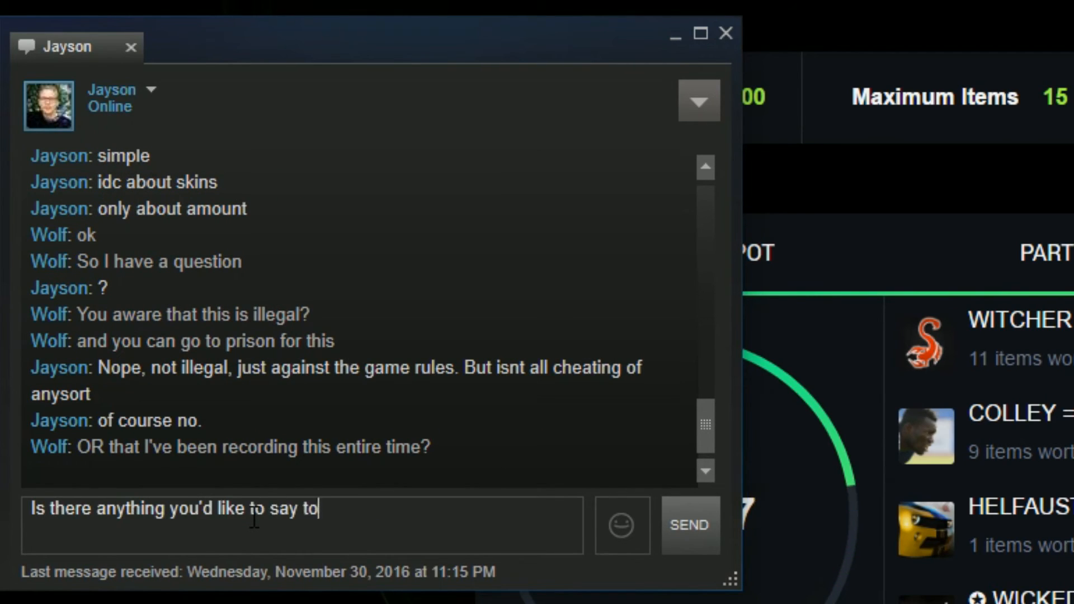
pyautogui.write('"try" to defend yourself?')
pyautogui.press('Return')
pyautogui.write('or this ')
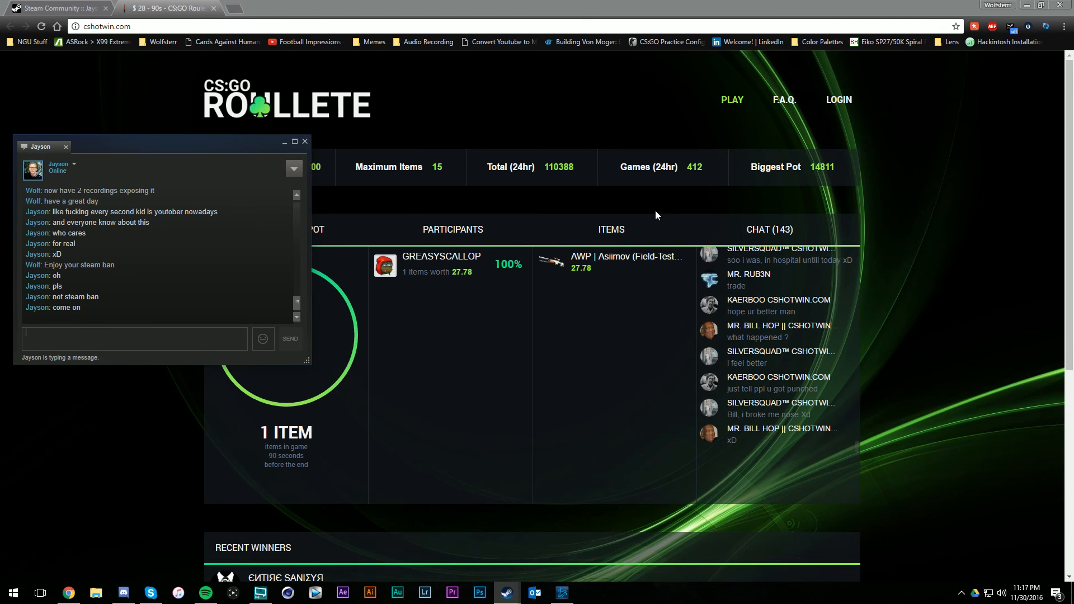
# - Bring the cshotwin.com roulette page back to the front after the closing messages
pyautogui.click(564, 111)
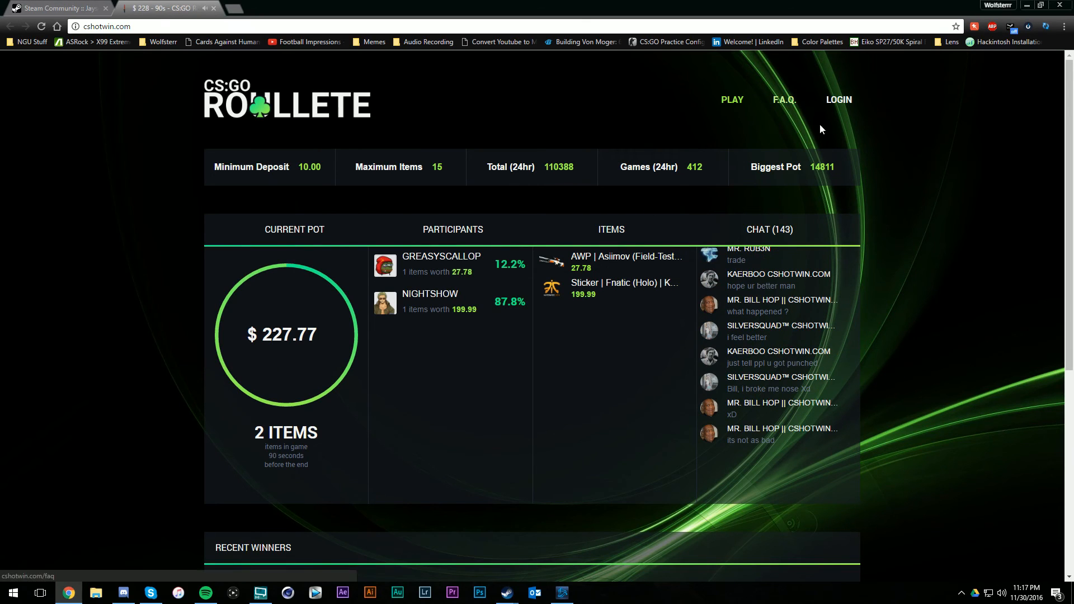